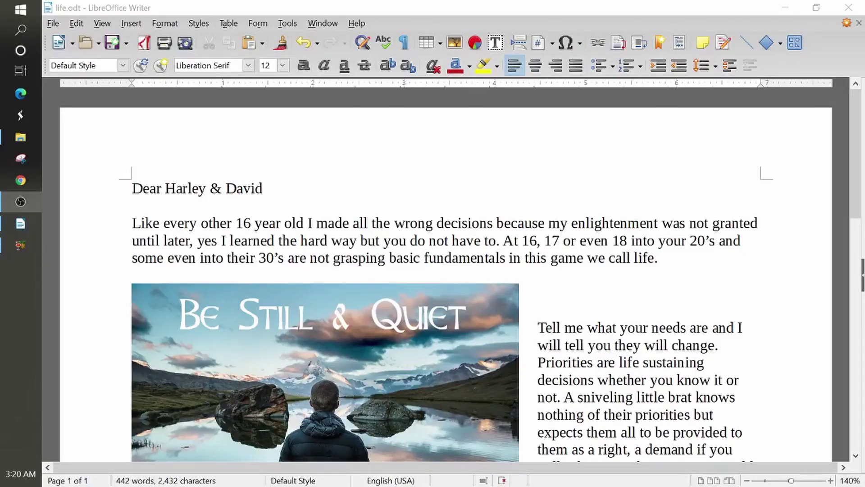
# Bring the life.odt letter in Writer to the front and reach its orange update-available icon.
pyautogui.hotkey('alt', 'Tab')
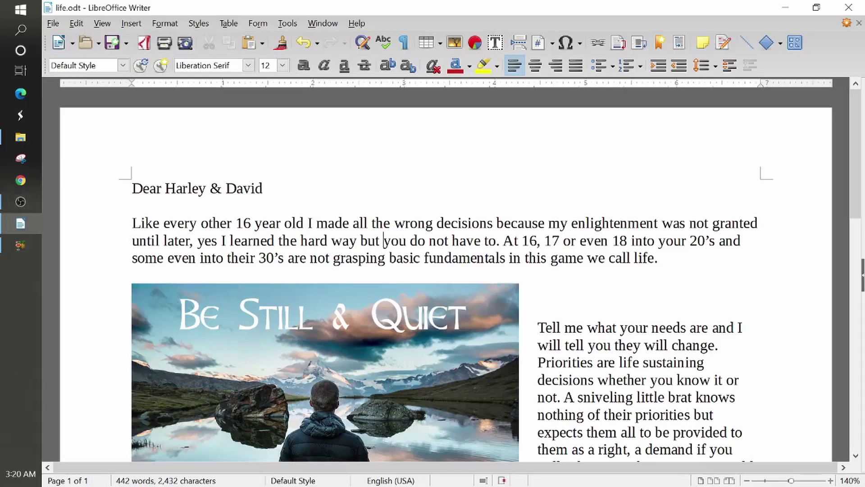
pyautogui.moveTo(846, 24)
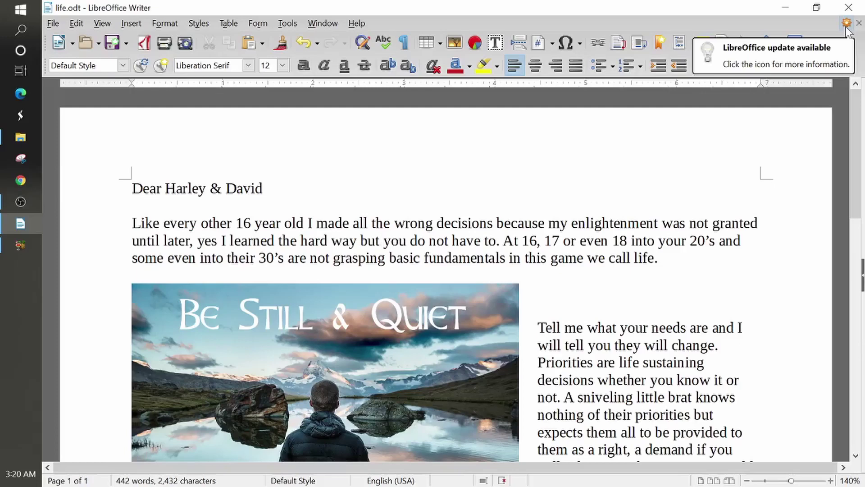
pyautogui.click(847, 24)
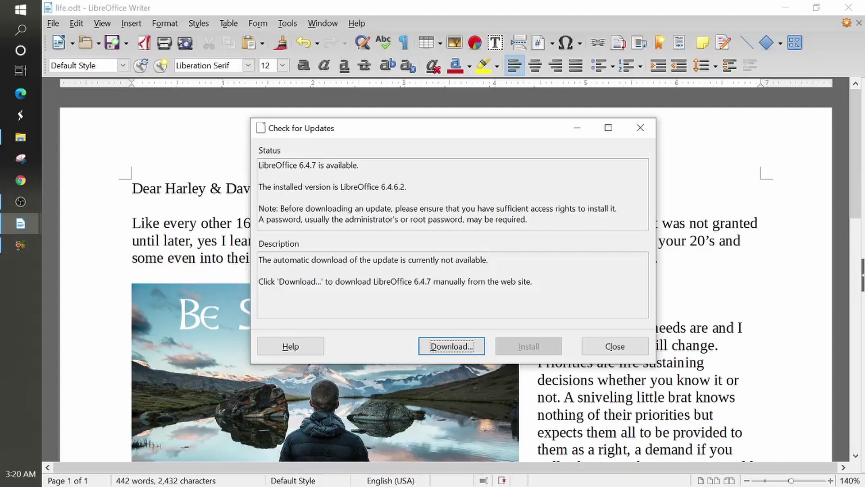
pyautogui.moveTo(407, 186); pyautogui.dragTo(258, 187)
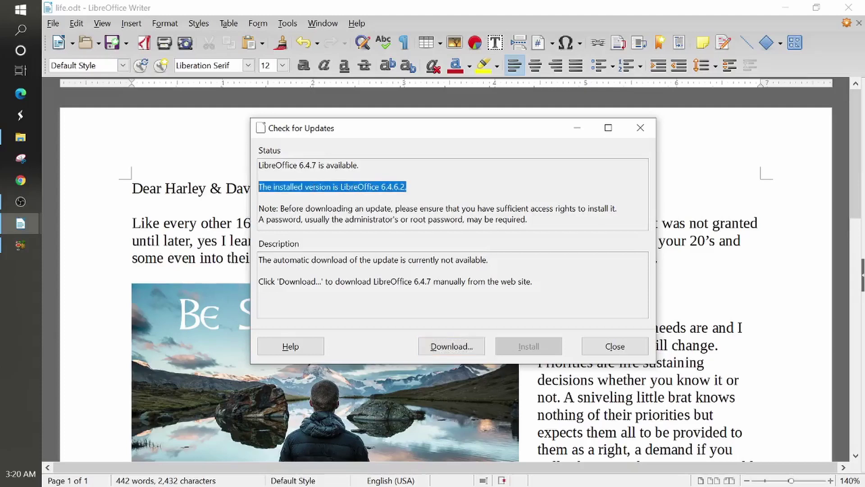
pyautogui.moveTo(359, 165); pyautogui.dragTo(259, 165)
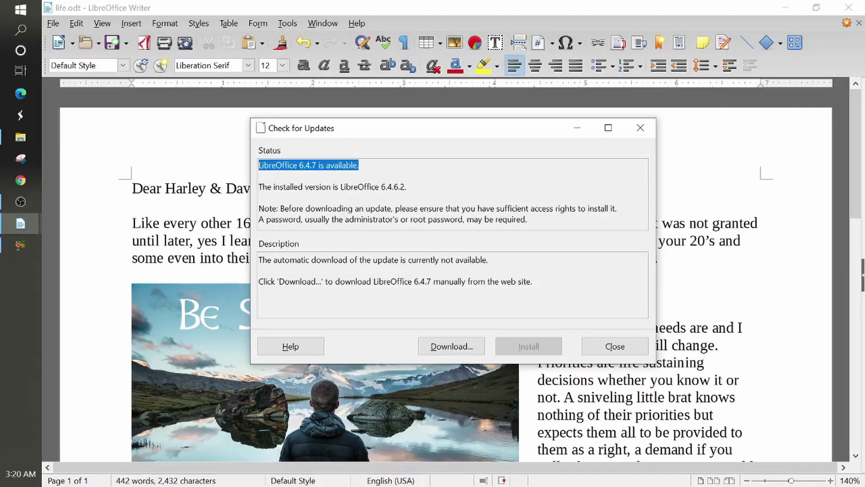
pyautogui.click(305, 164)
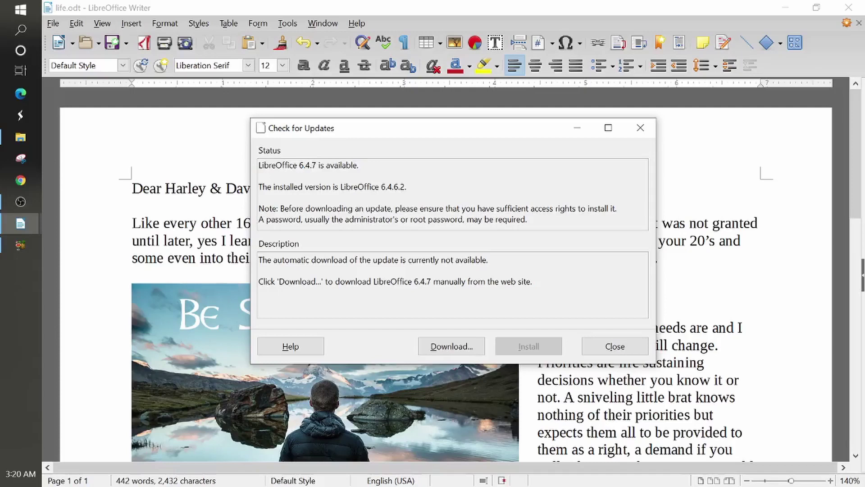
pyautogui.moveTo(278, 208); pyautogui.dragTo(559, 232)
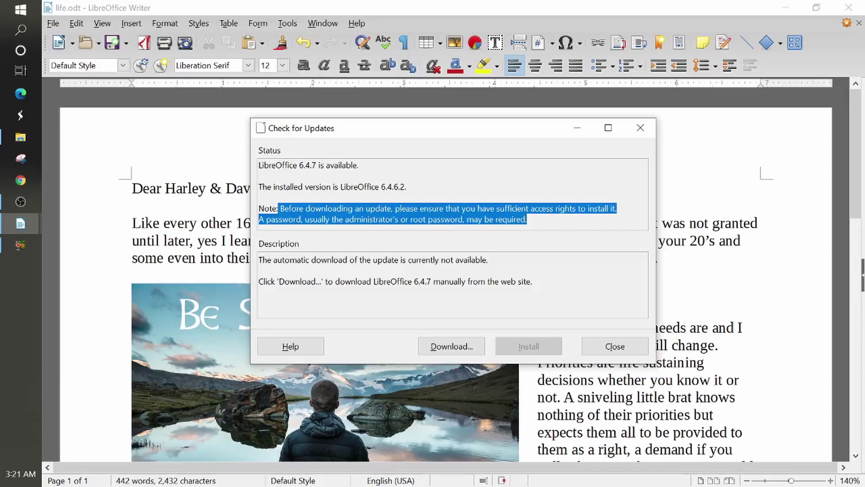
pyautogui.moveTo(321, 260); pyautogui.dragTo(487, 259)
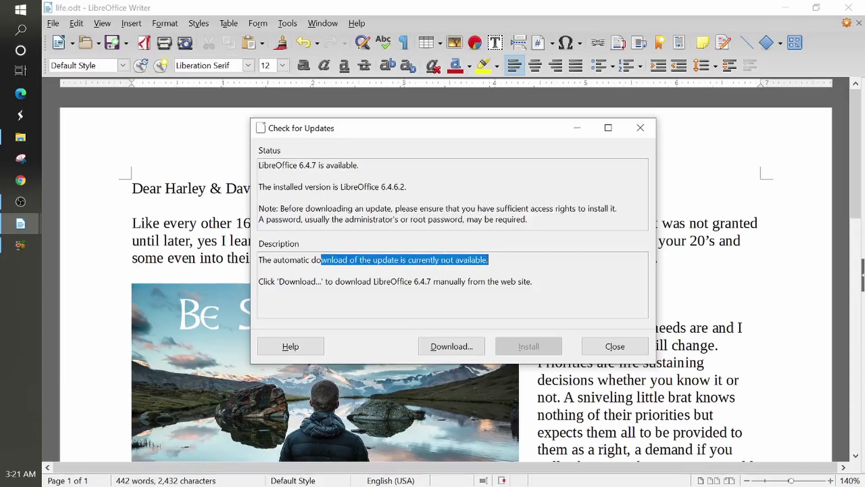
pyautogui.moveTo(326, 281); pyautogui.dragTo(532, 281)
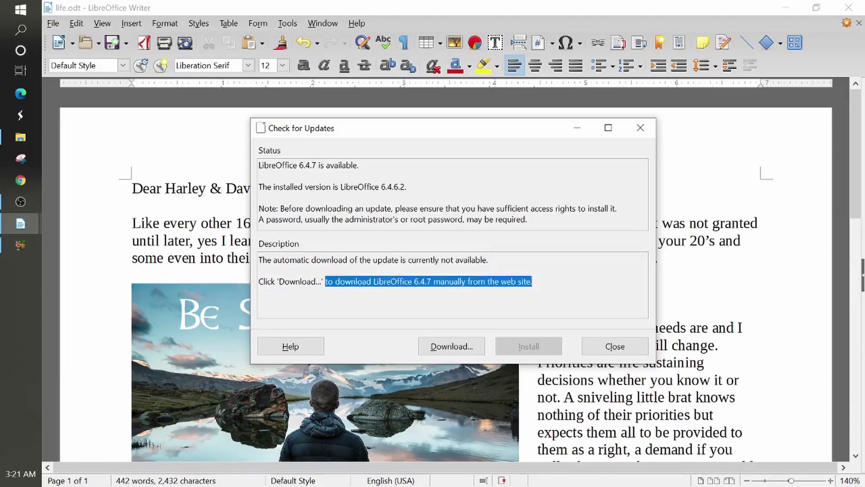
# Open libreoffice.org's download page in Edge and keep Windows (64-bit) as the operating system.
pyautogui.click(532, 281)
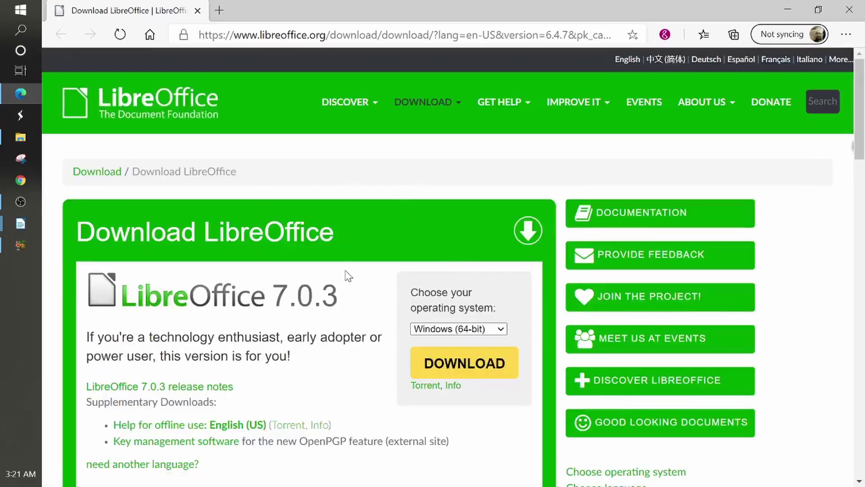
pyautogui.doubleClick(283, 35)
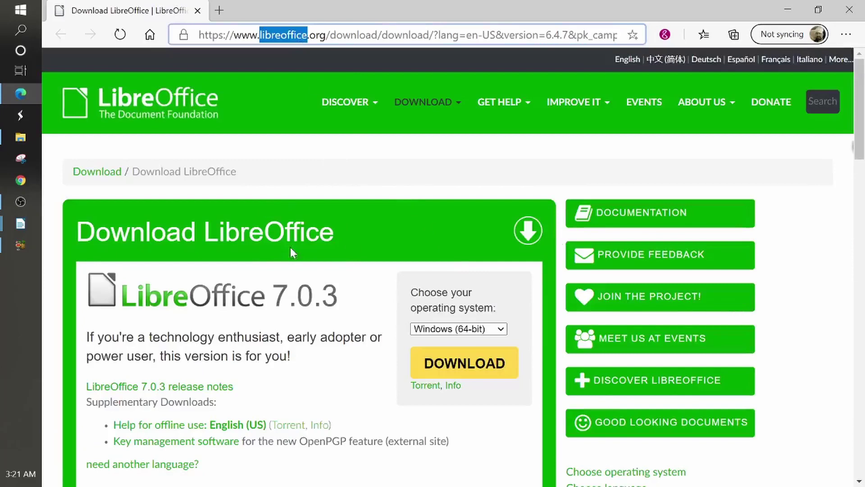
pyautogui.scroll(-2, 317, 271)
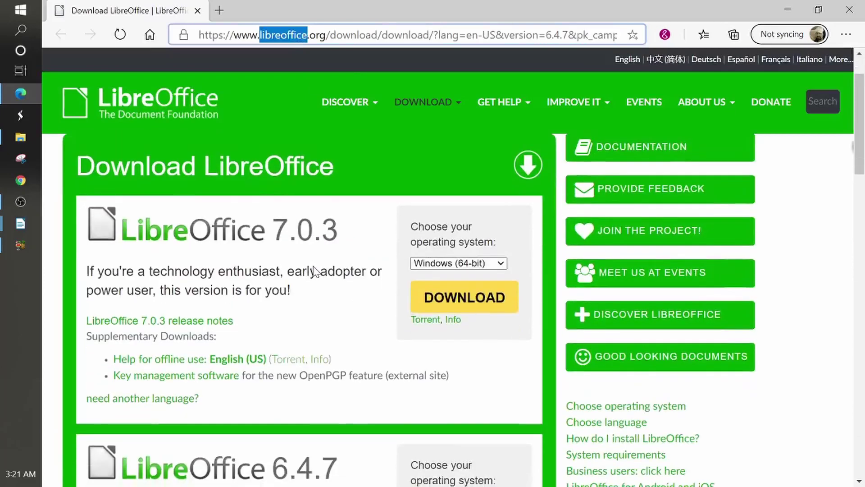
pyautogui.click(470, 264)
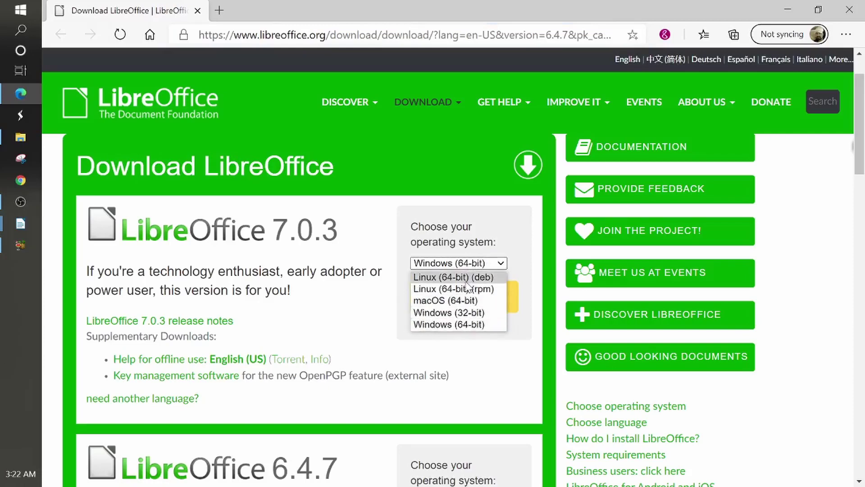
pyautogui.click(426, 325)
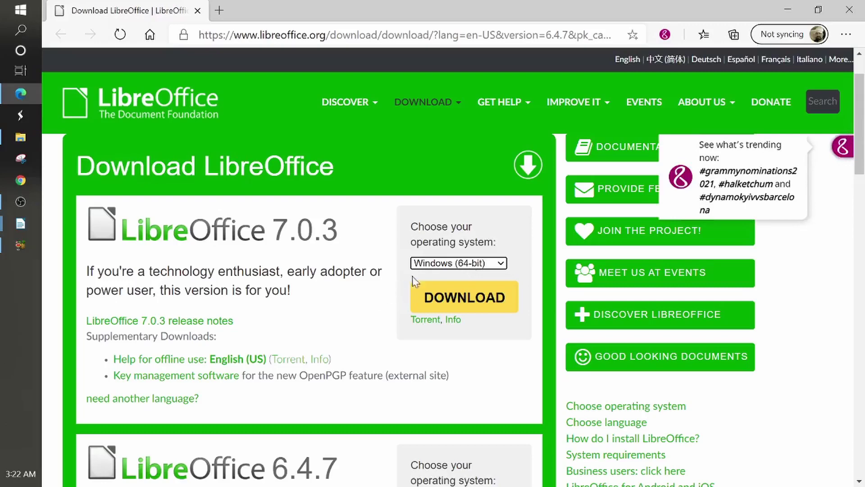
pyautogui.click(22, 27)
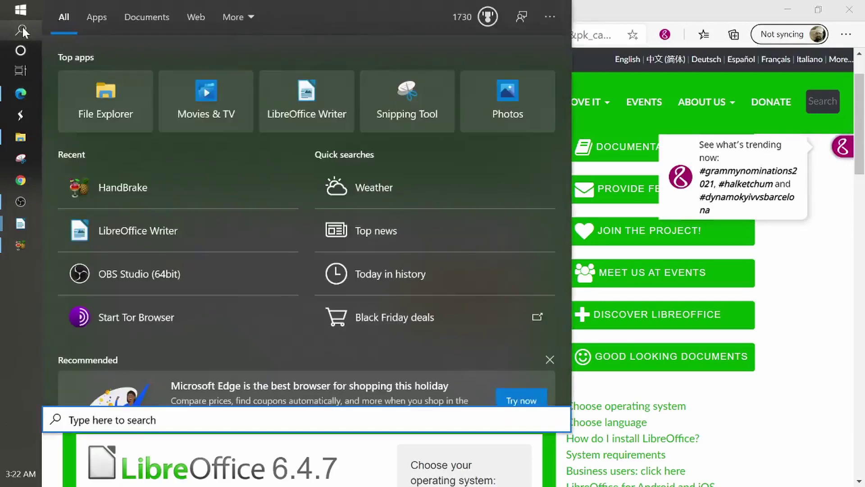
pyautogui.write('syst')
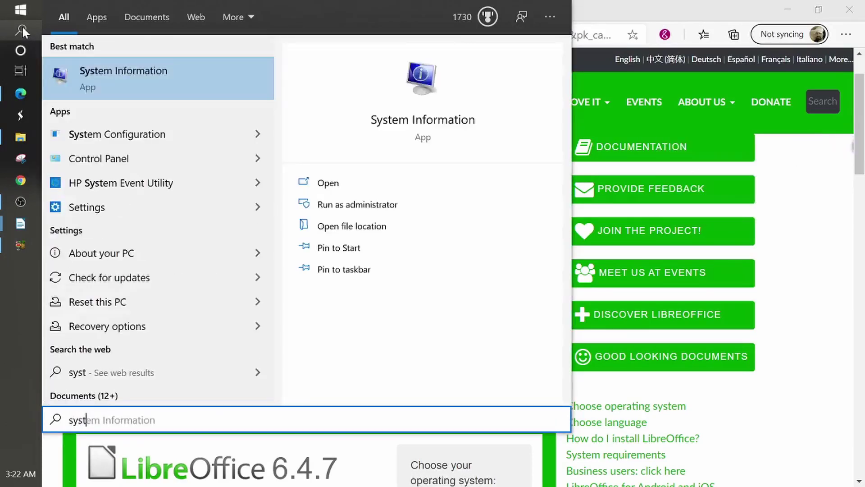
pyautogui.click(435, 130)
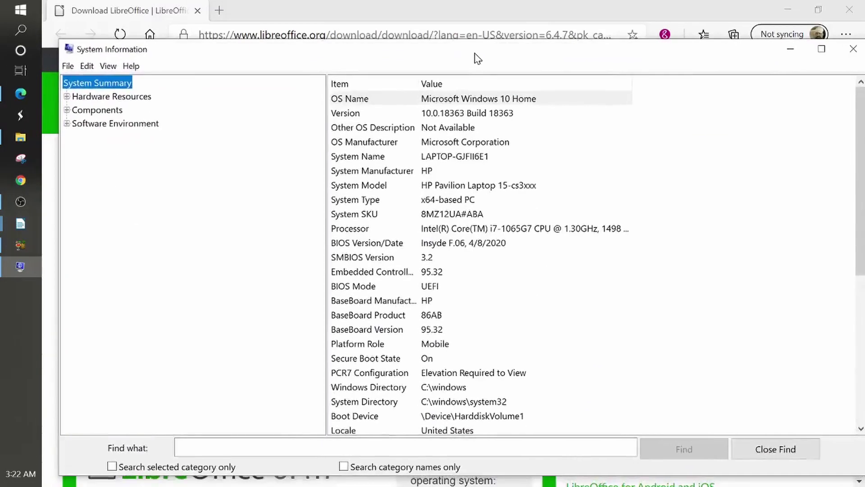
pyautogui.click(353, 203)
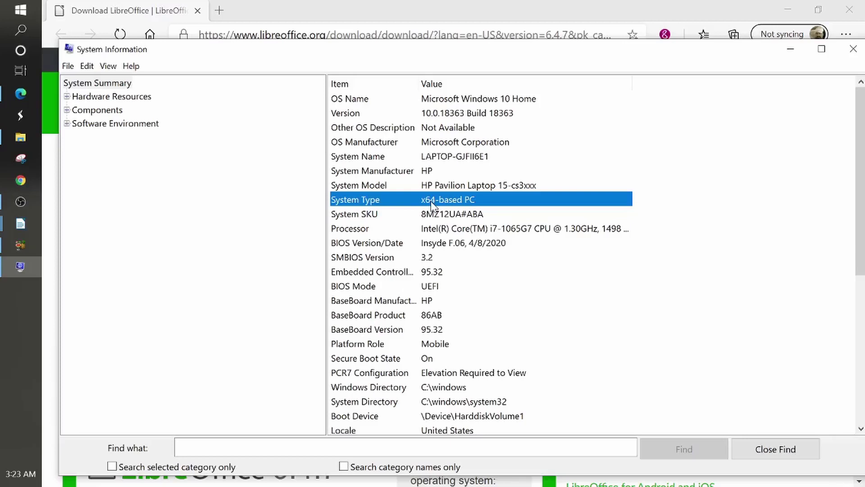
# Close System Information and launch Control Panel by searching 'cont'.
pyautogui.click(852, 50)
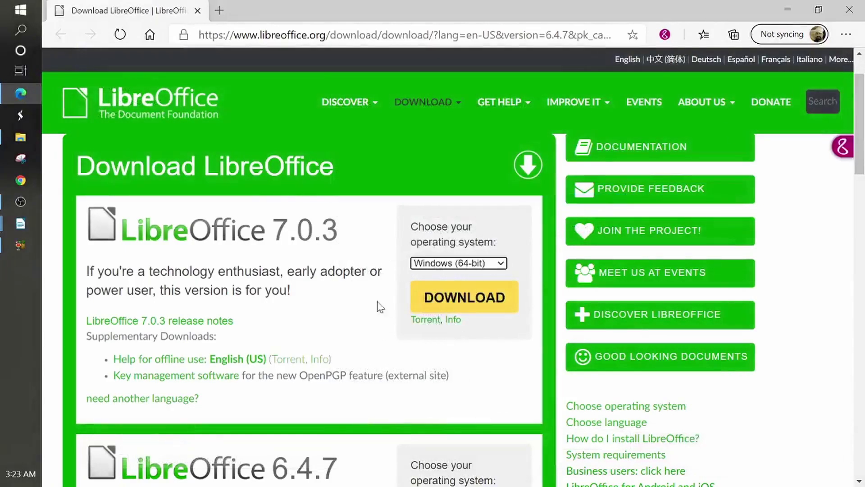
pyautogui.click(20, 28)
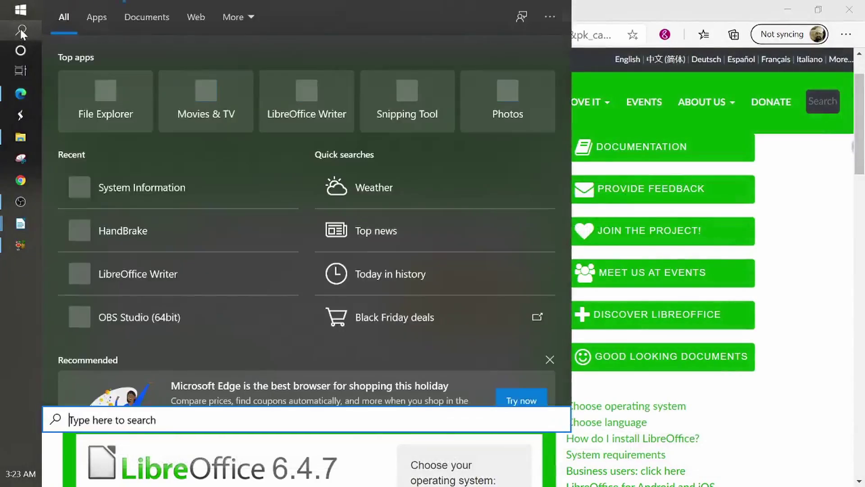
pyautogui.write('cont')
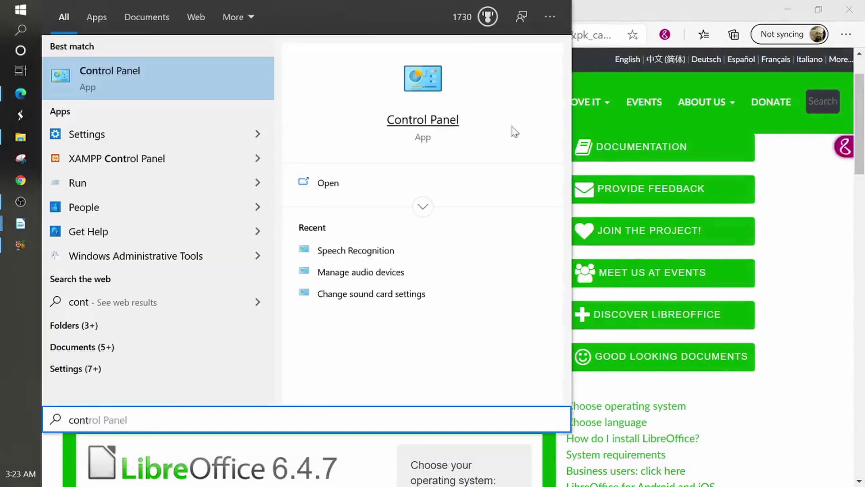
pyautogui.click(442, 129)
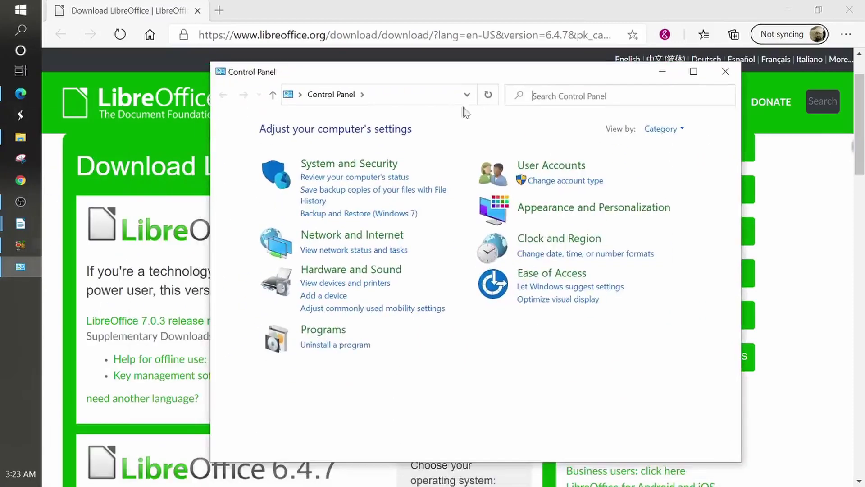
# Confirm under System and Security that this is 64-bit Windows 10, then close the window.
pyautogui.click(364, 165)
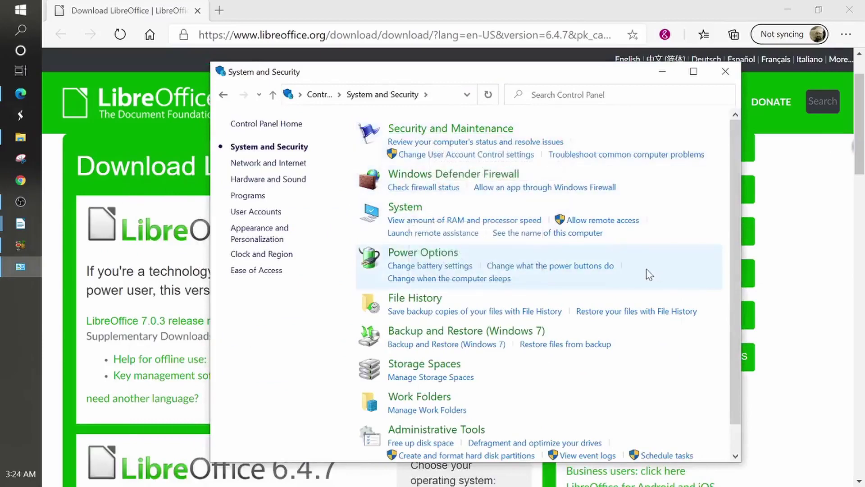
pyautogui.click(549, 238)
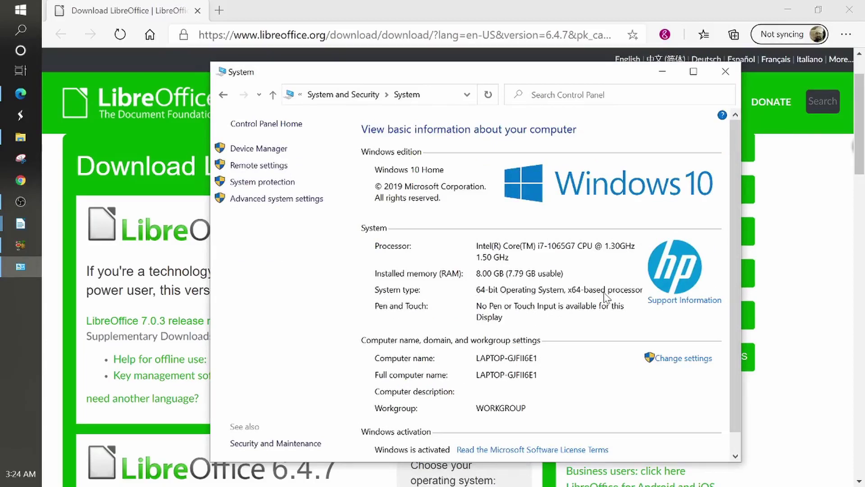
pyautogui.click(724, 74)
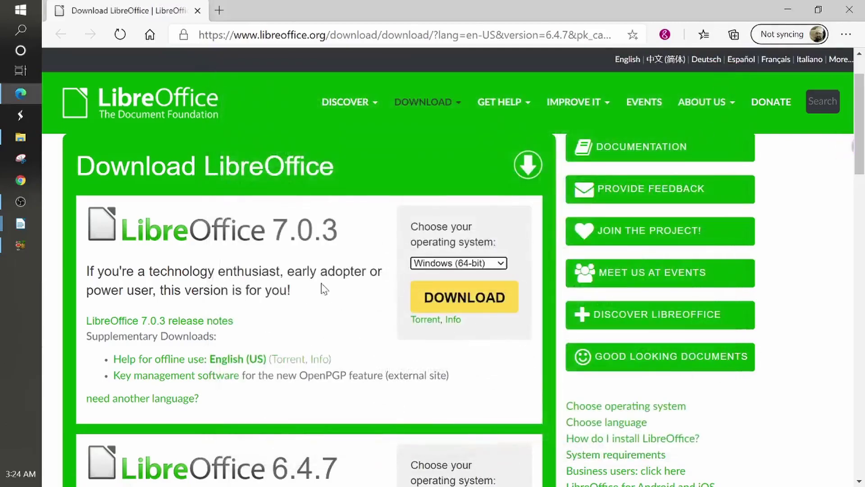
pyautogui.click(500, 264)
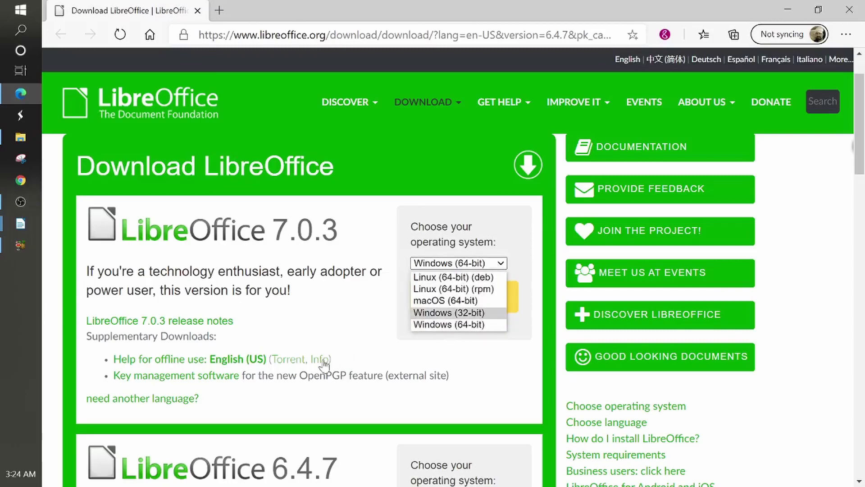
pyautogui.click(444, 331)
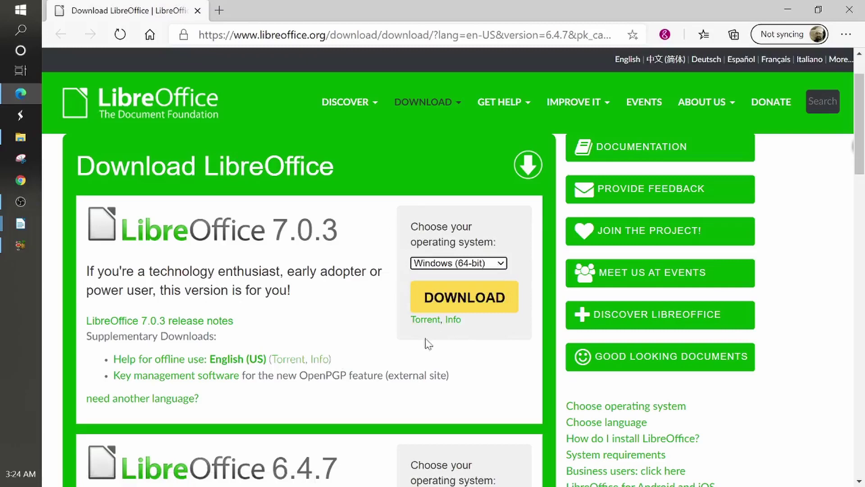
pyautogui.click(453, 300)
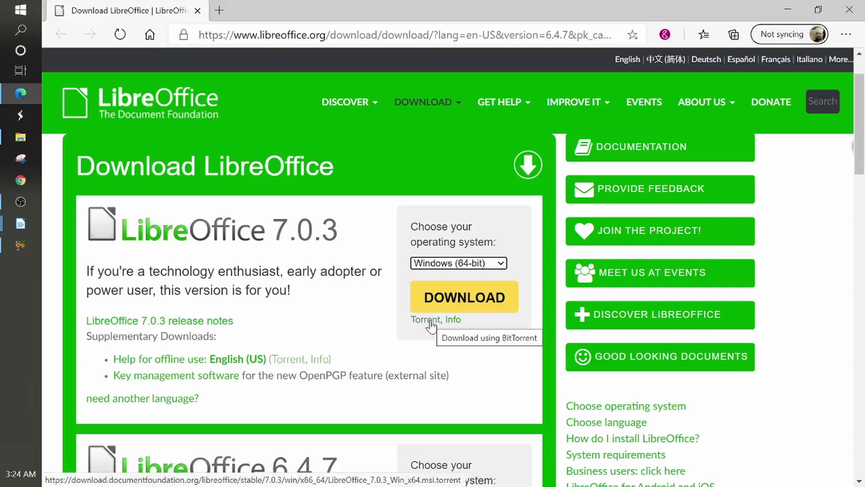
# Download the 302 MB LibreOffice 7.0.3 Windows 64-bit installer, then return to life.odt in Writer.
pyautogui.click(461, 303)
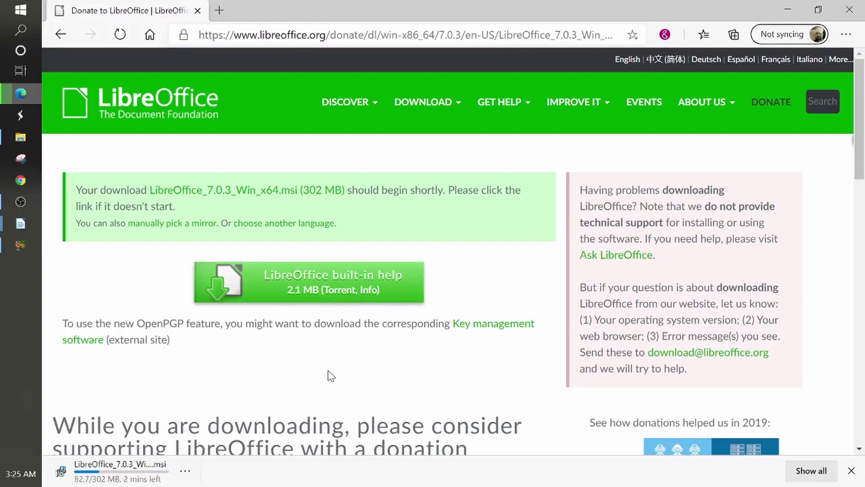
pyautogui.moveTo(26, 226)
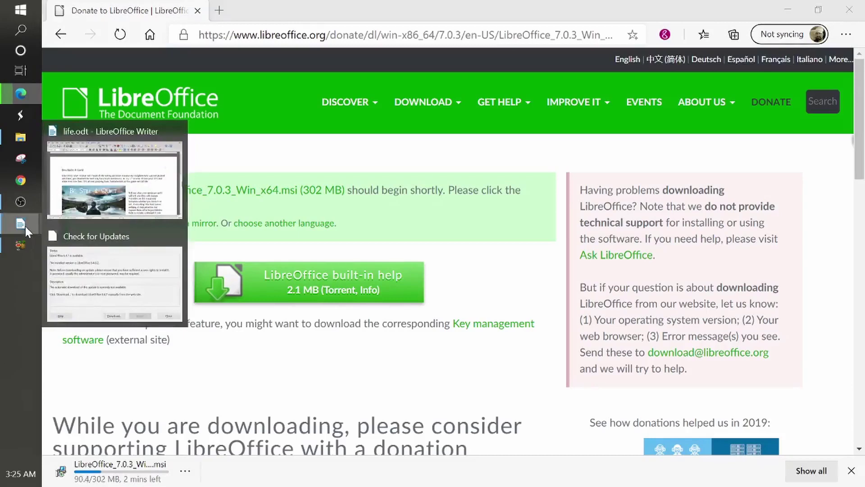
pyautogui.click(115, 188)
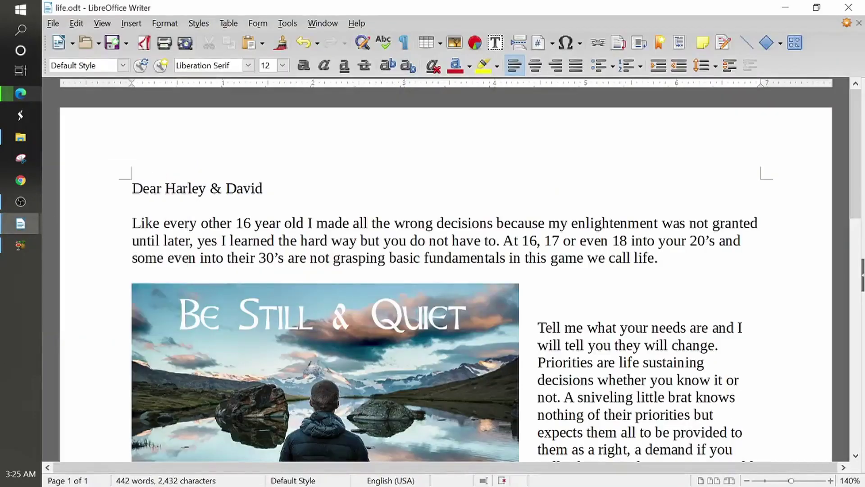
# Bring the Check for Updates dialog forward and dismiss it.
pyautogui.moveTo(20, 224)
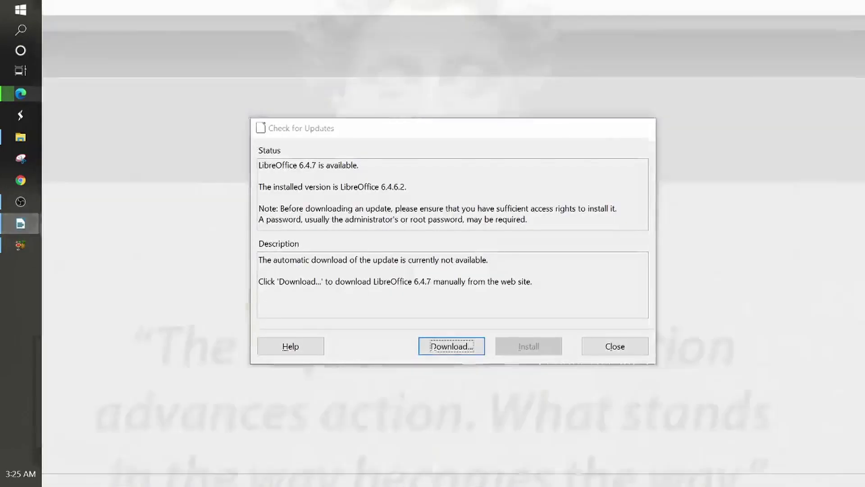
pyautogui.click(92, 274)
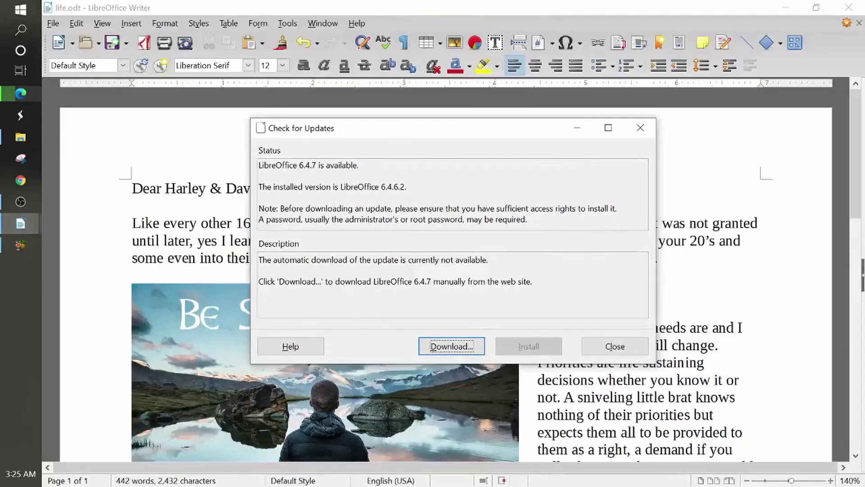
pyautogui.click(642, 134)
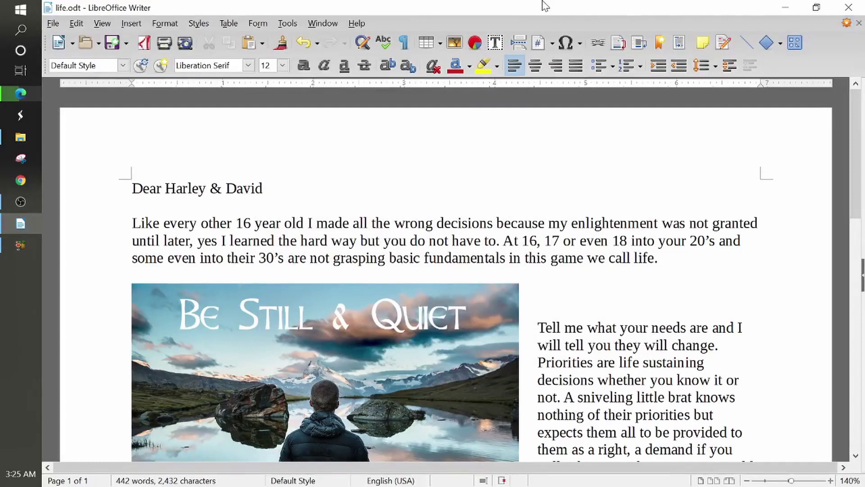
# Rerun Help > Check for Updates, still offering 6.4.7, close it and cancel the Help menu.
pyautogui.click(355, 25)
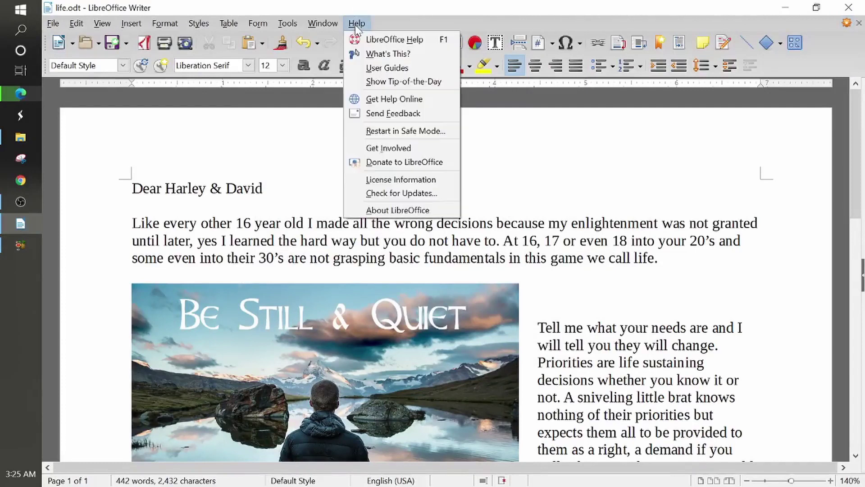
pyautogui.click(419, 197)
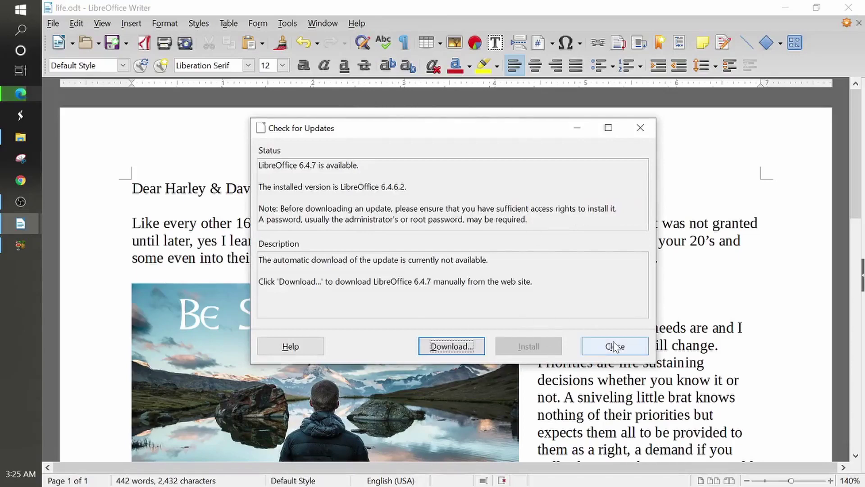
pyautogui.click(641, 130)
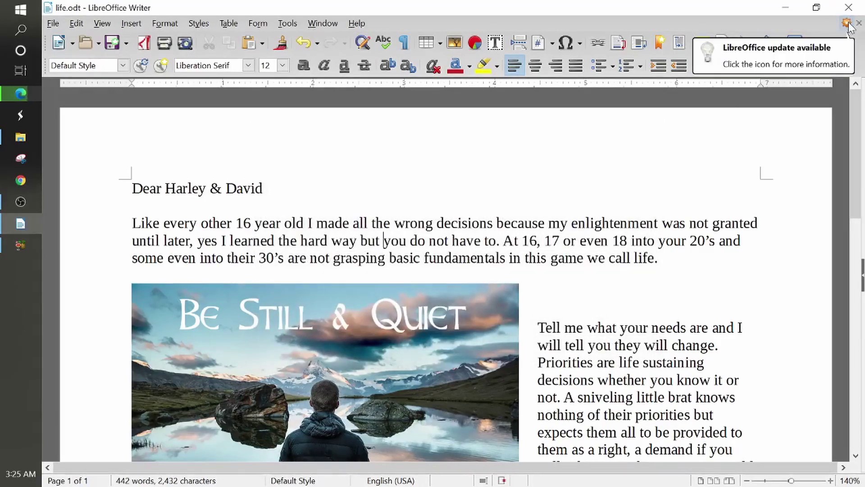
pyautogui.click(365, 23)
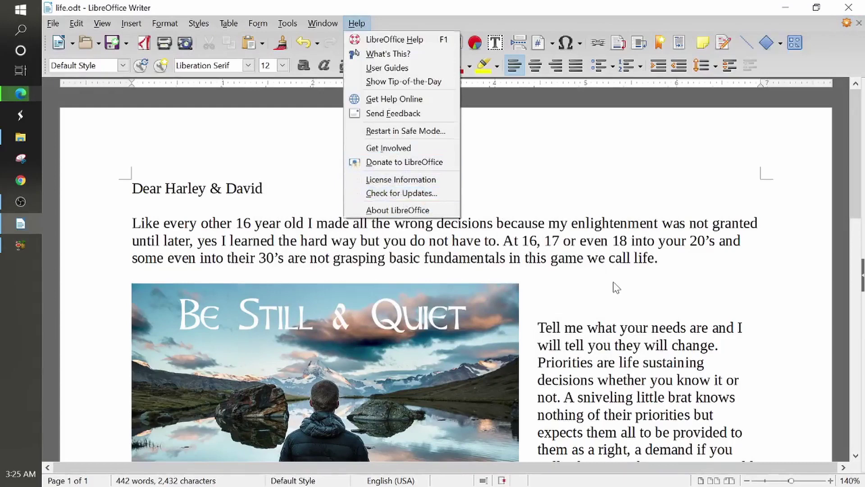
pyautogui.press('Escape')
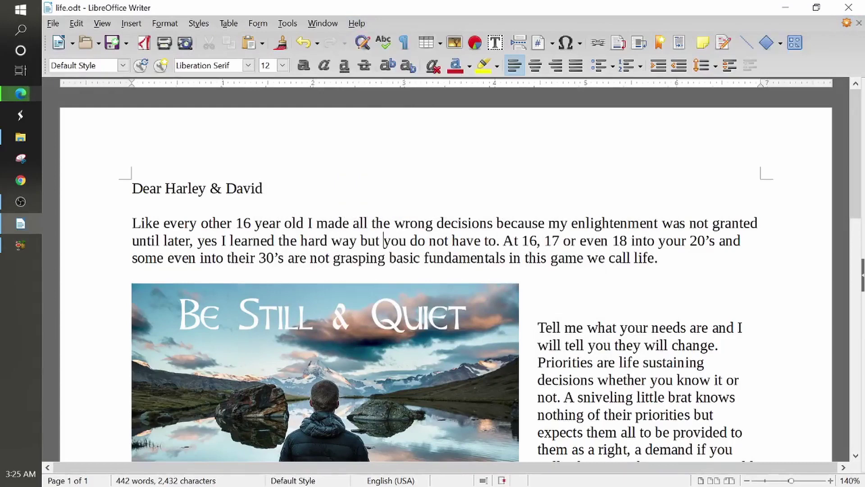
# Quit Writer without saving life.odt and go back to the downloaded installer in Edge.
pyautogui.click(847, 9)
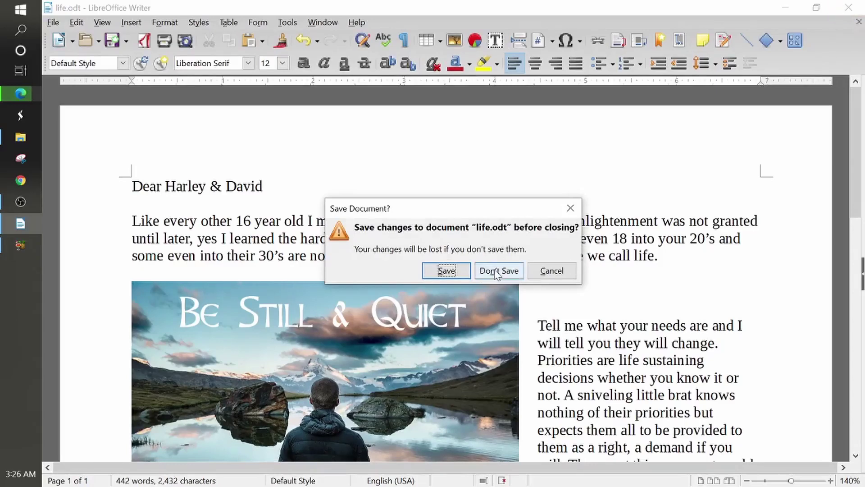
pyautogui.click(498, 272)
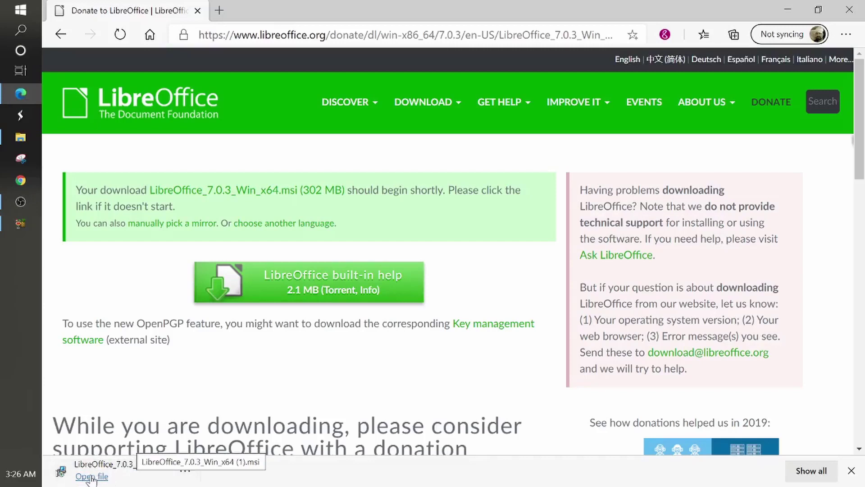
pyautogui.click(90, 476)
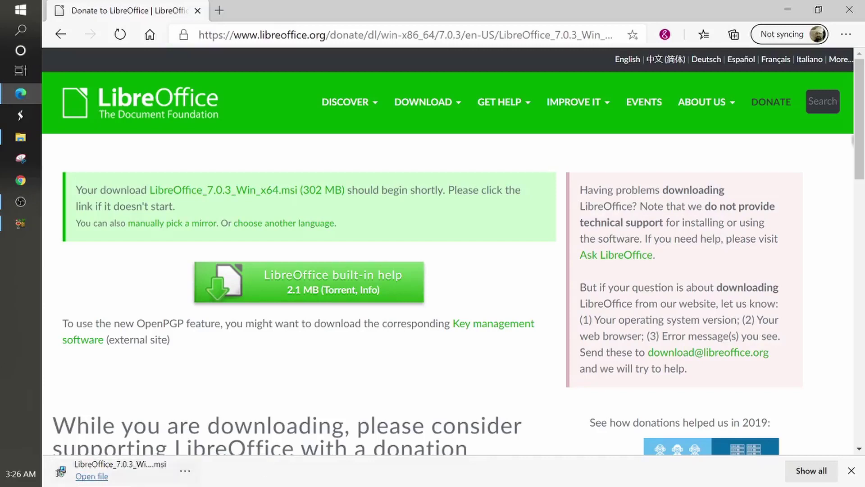
# Launch the downloaded LibreOffice 7.0.3 .msi and reposition the Installation Wizard window.
pyautogui.click(89, 477)
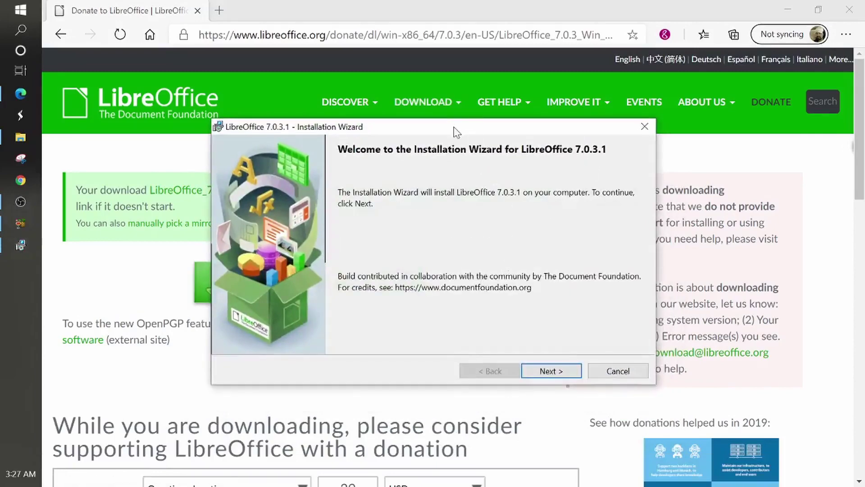
pyautogui.moveTo(457, 131); pyautogui.dragTo(438, 108)
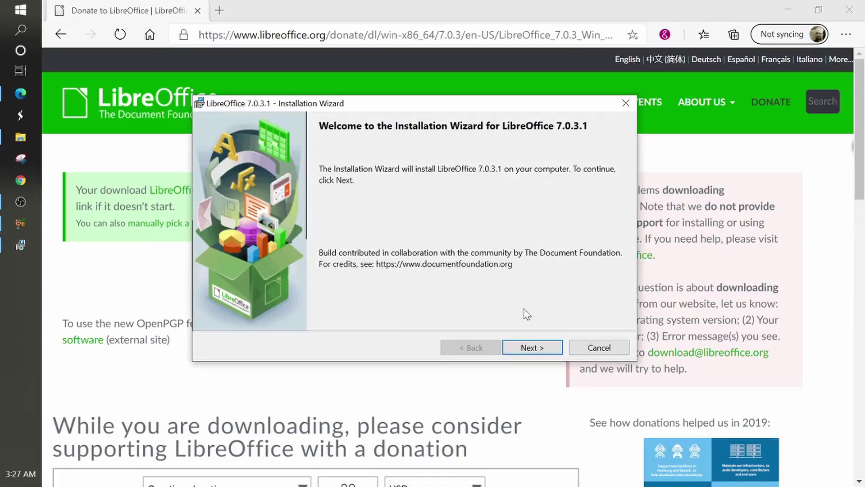
# Move past the welcome page and continue with the Typical setup type.
pyautogui.click(527, 350)
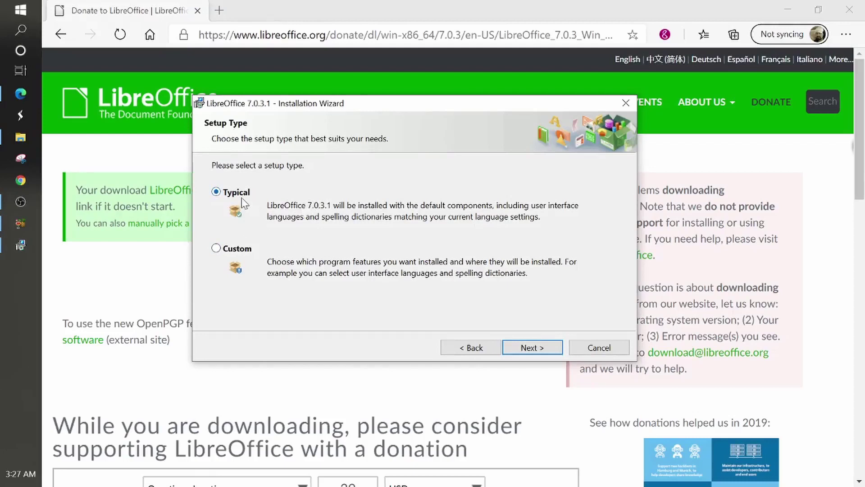
pyautogui.click(532, 348)
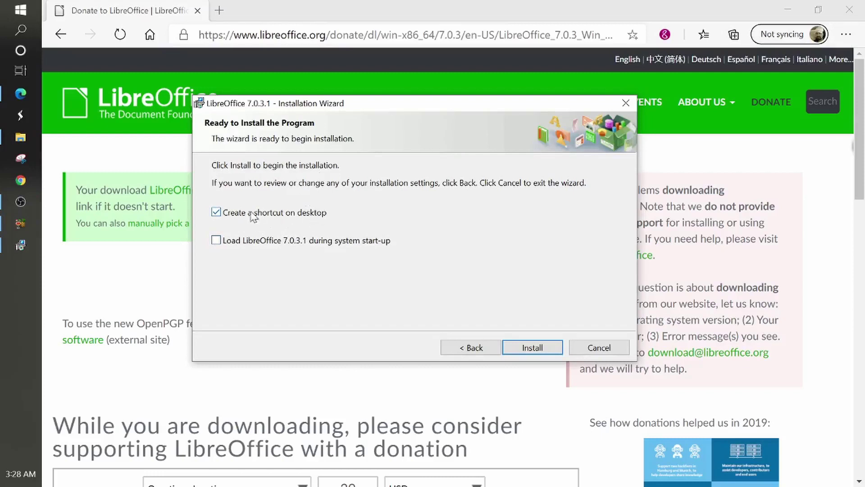
# Untick 'Create a shortcut on desktop' and begin installing LibreOffice 7.0.3.1.
pyautogui.click(217, 213)
pyautogui.click(535, 350)
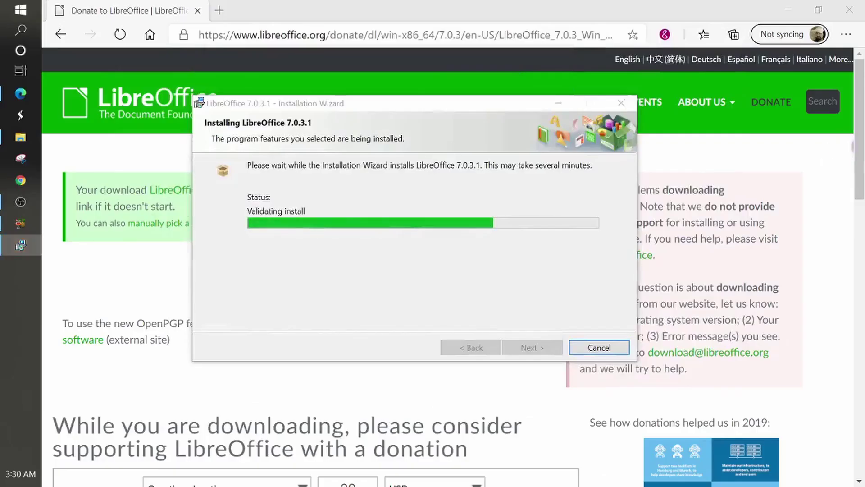
# In the Files in Use dialog, choose to close and restart the applications, and confirm.
pyautogui.moveTo(125, 257); pyautogui.dragTo(560, 135)
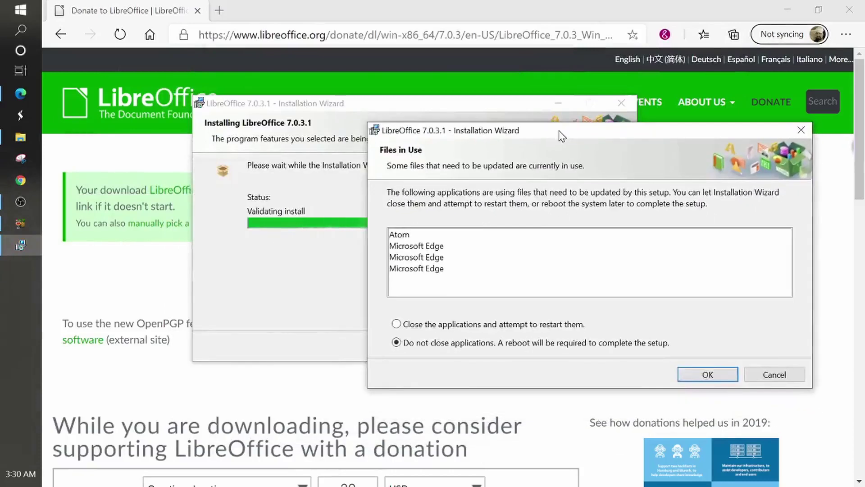
pyautogui.click(396, 325)
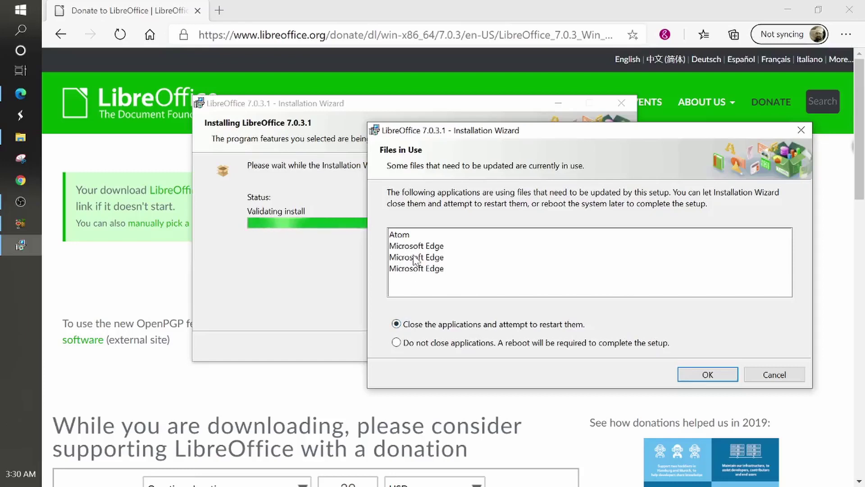
pyautogui.click(708, 375)
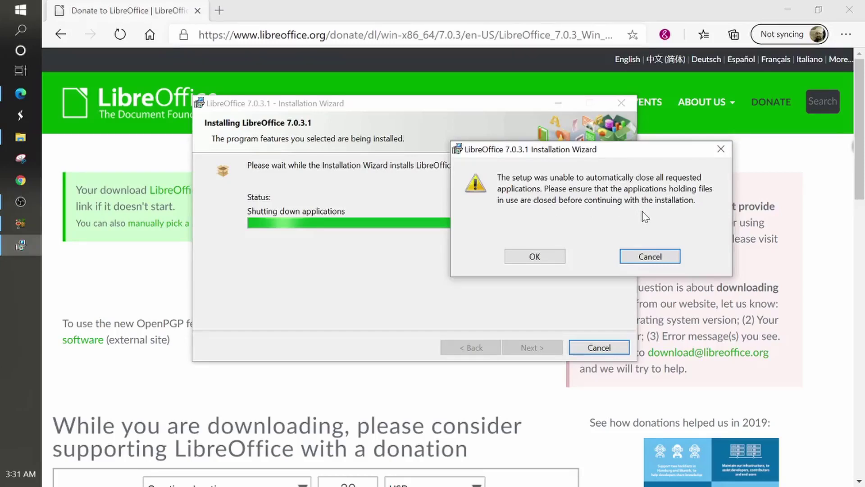
# Close the Edge download window, save the blog post as a draft, and close Edge.
pyautogui.click(18, 96)
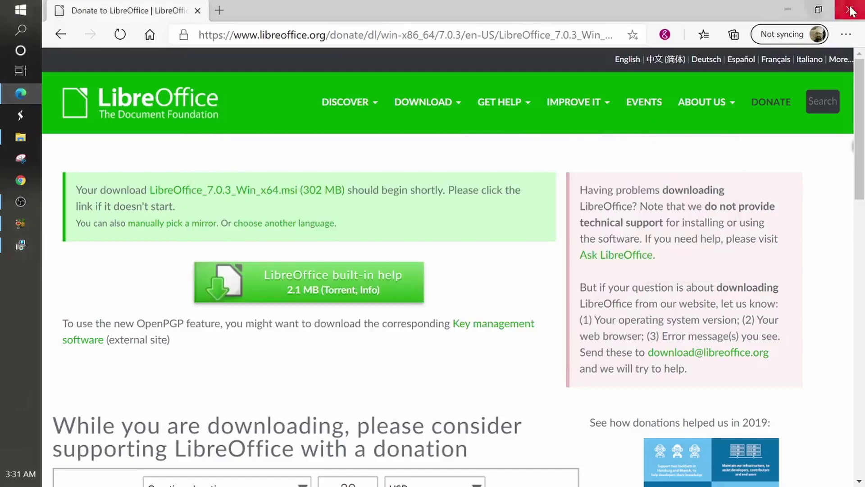
pyautogui.click(851, 11)
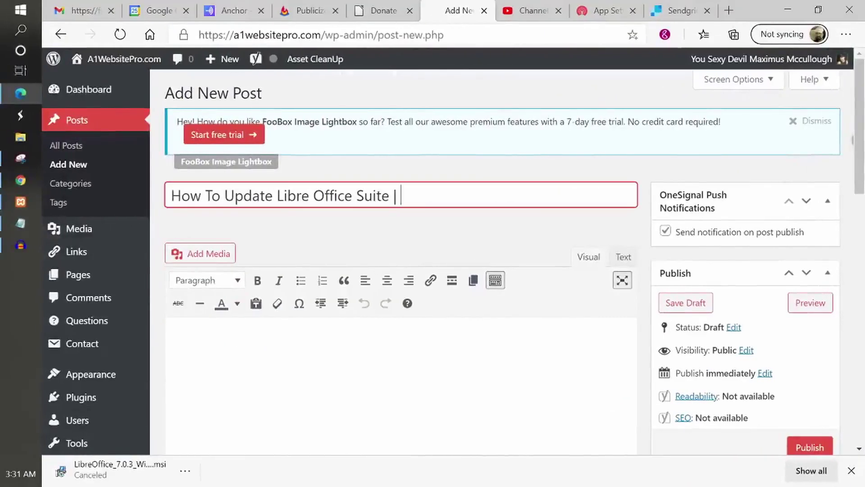
pyautogui.click(674, 305)
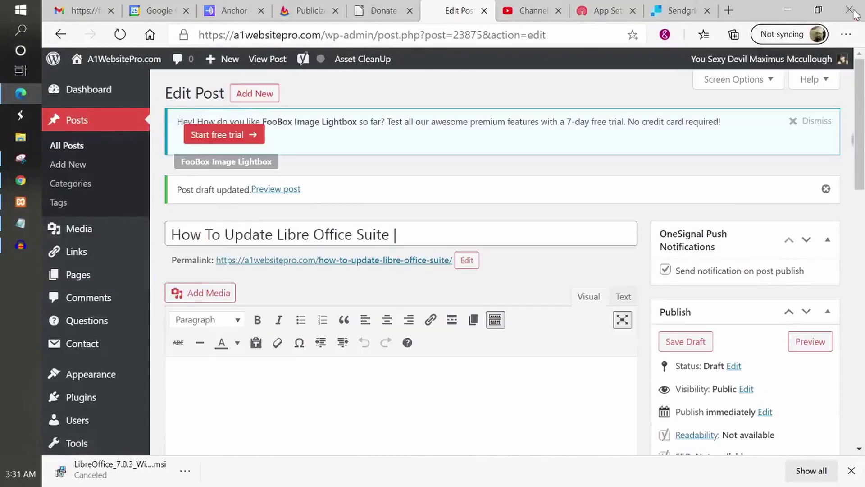
pyautogui.click(855, 12)
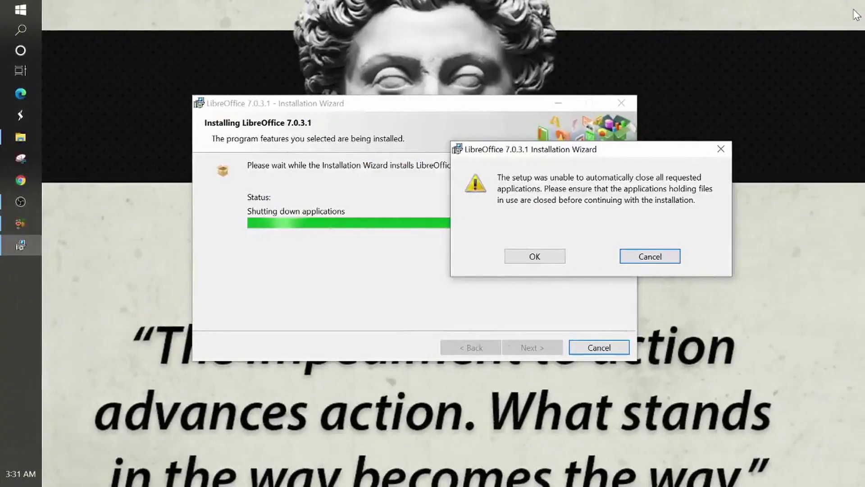
# Acknowledge the files-in-use warning so the LibreOffice 7.0.3.1 installation resumes.
pyautogui.click(534, 258)
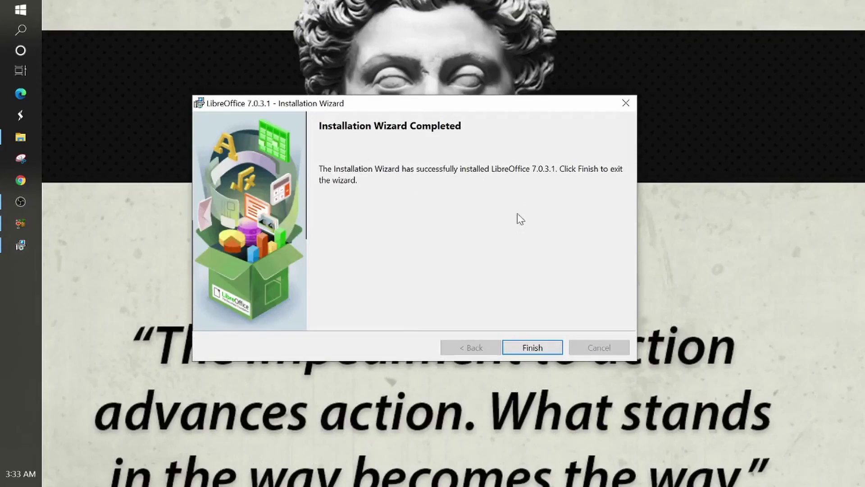
# Finish the installation wizard, then search 'libre' and launch LibreOffice Writer.
pyautogui.click(534, 348)
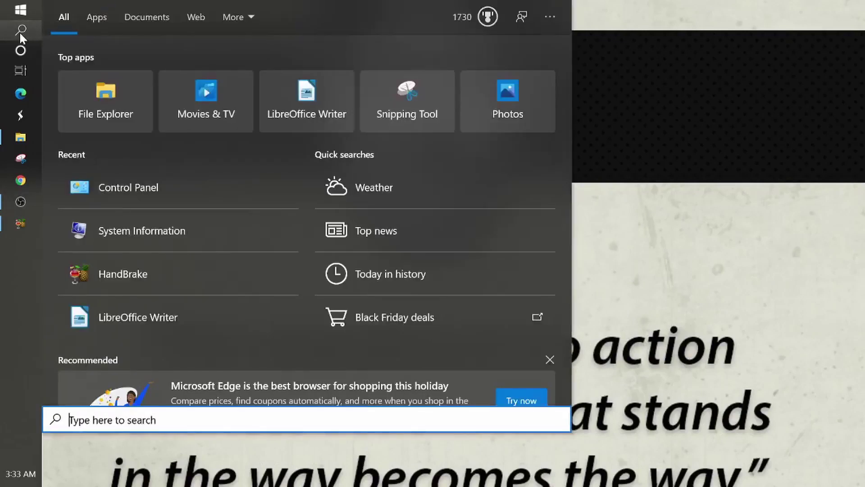
pyautogui.write('libre')
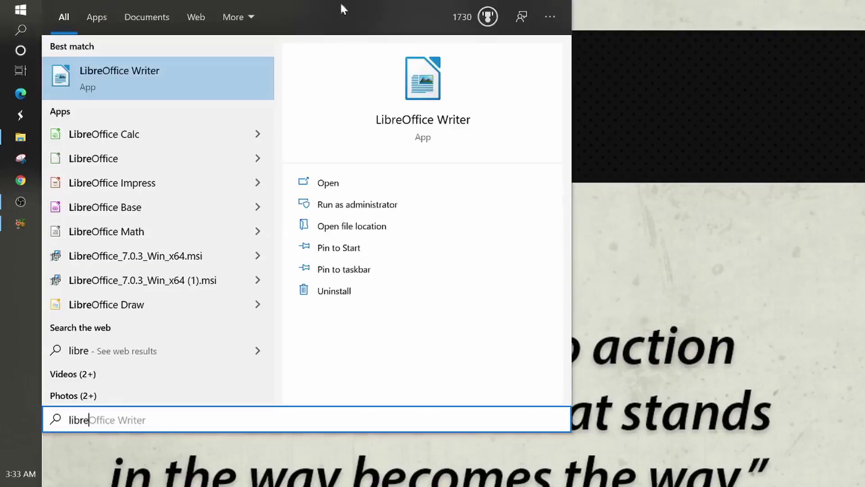
pyautogui.click(455, 177)
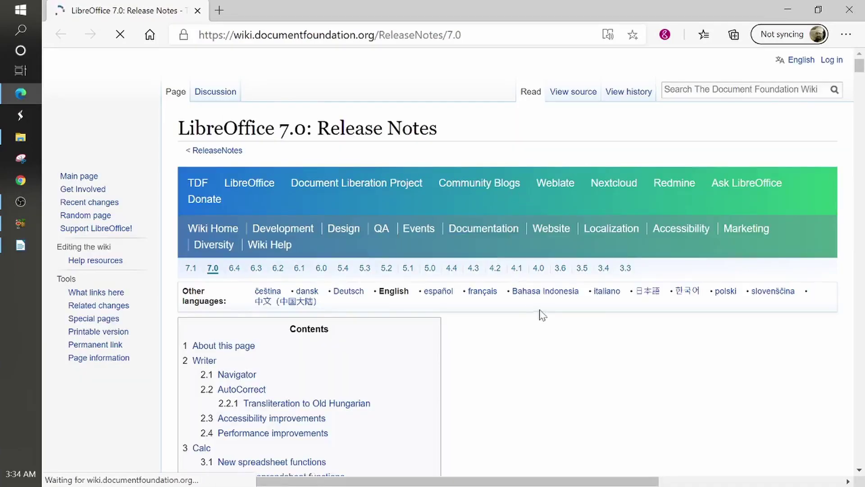
# Skim down the LibreOffice 7.0 release notes page, then close that Edge window.
pyautogui.scroll(-2, 540, 315)
pyautogui.scroll(-2, 544, 315)
pyautogui.scroll(-1, 541, 311)
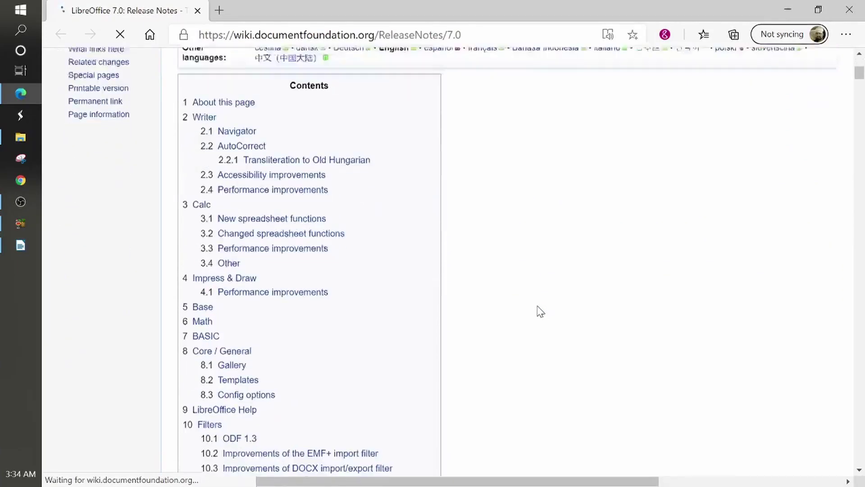
pyautogui.scroll(-9, 540, 311)
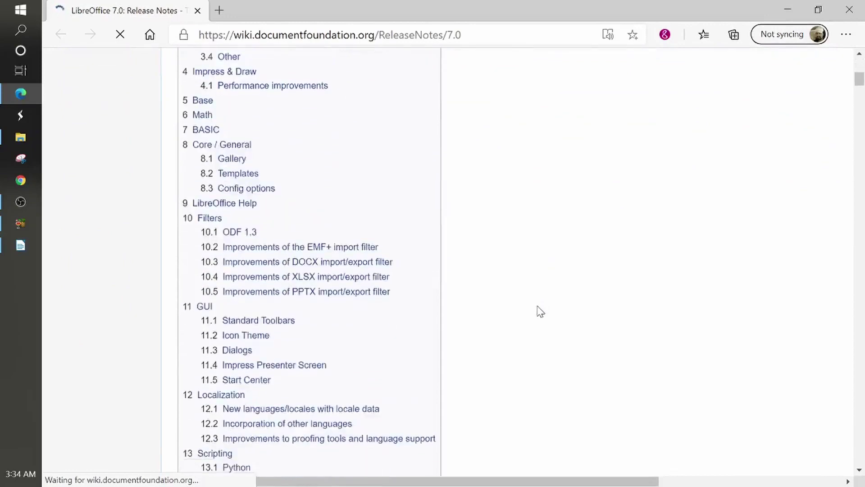
pyautogui.scroll(-7, 540, 311)
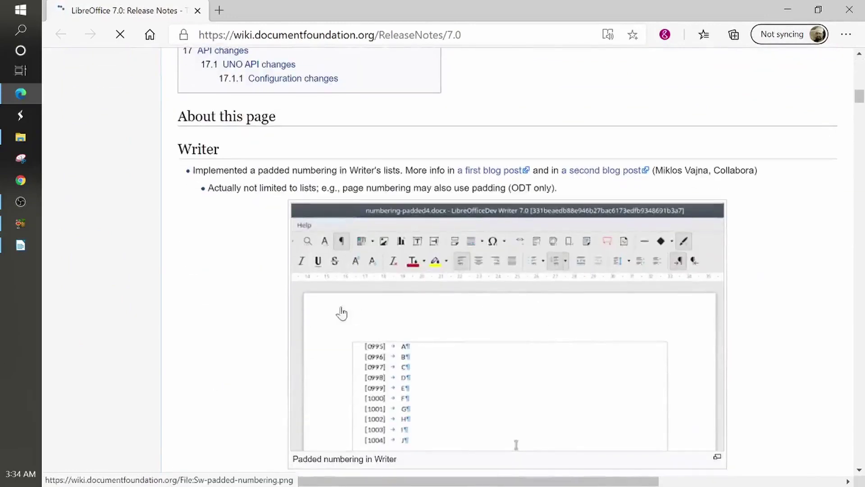
pyautogui.scroll(-7, 227, 286)
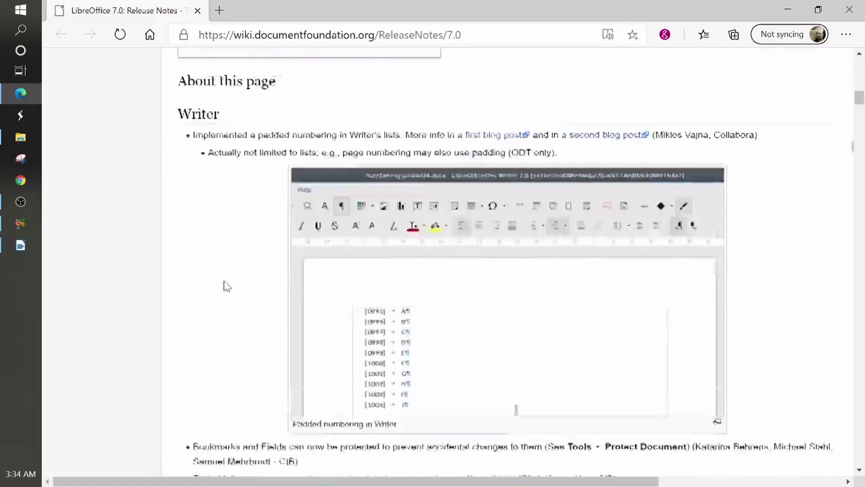
pyautogui.scroll(-7, 227, 288)
pyautogui.scroll(10, 227, 288)
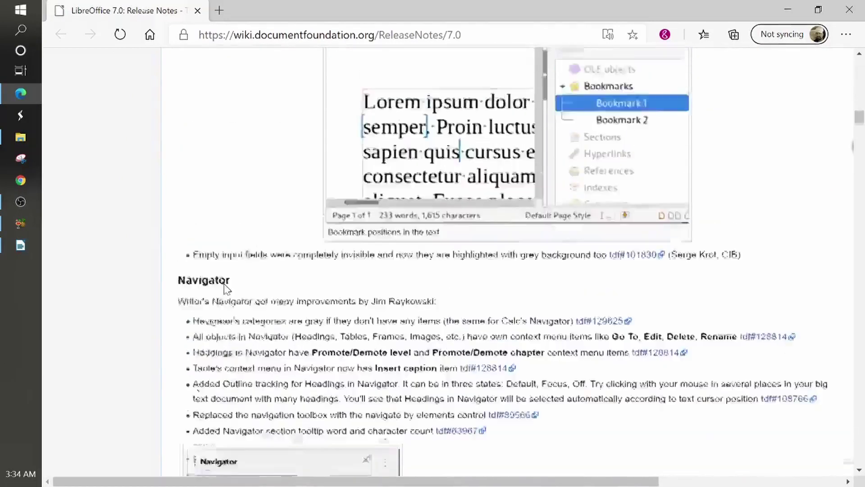
pyautogui.scroll(15, 226, 286)
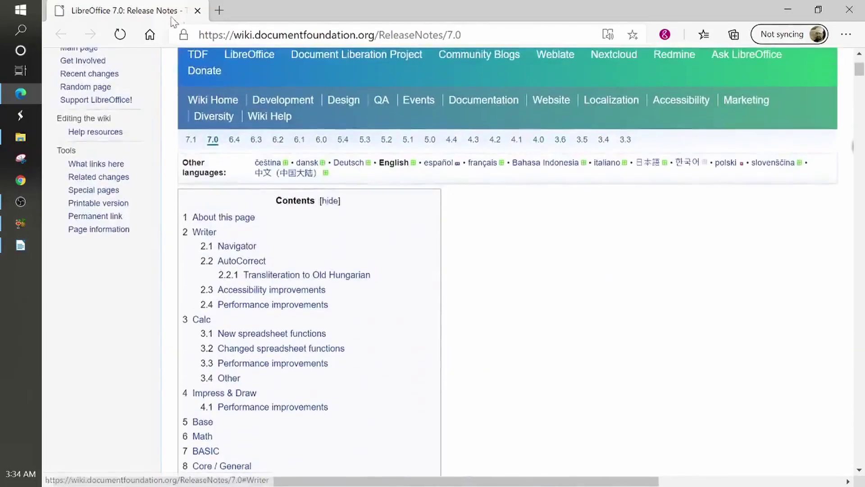
pyautogui.click(198, 11)
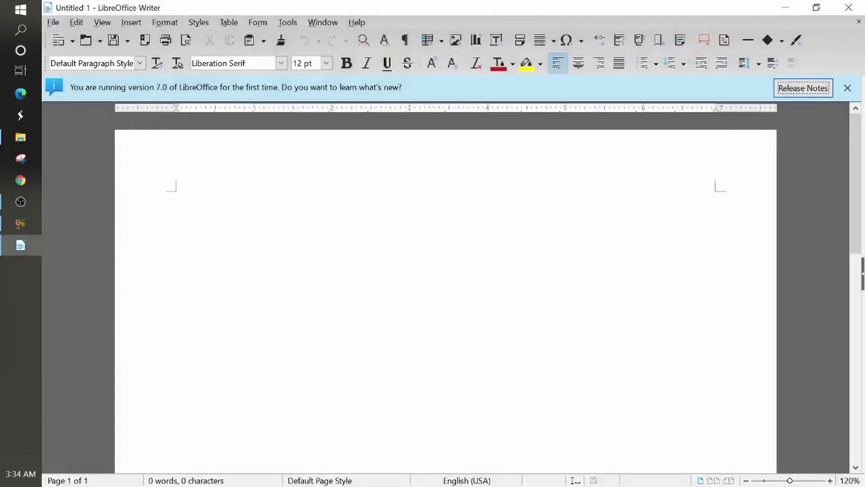